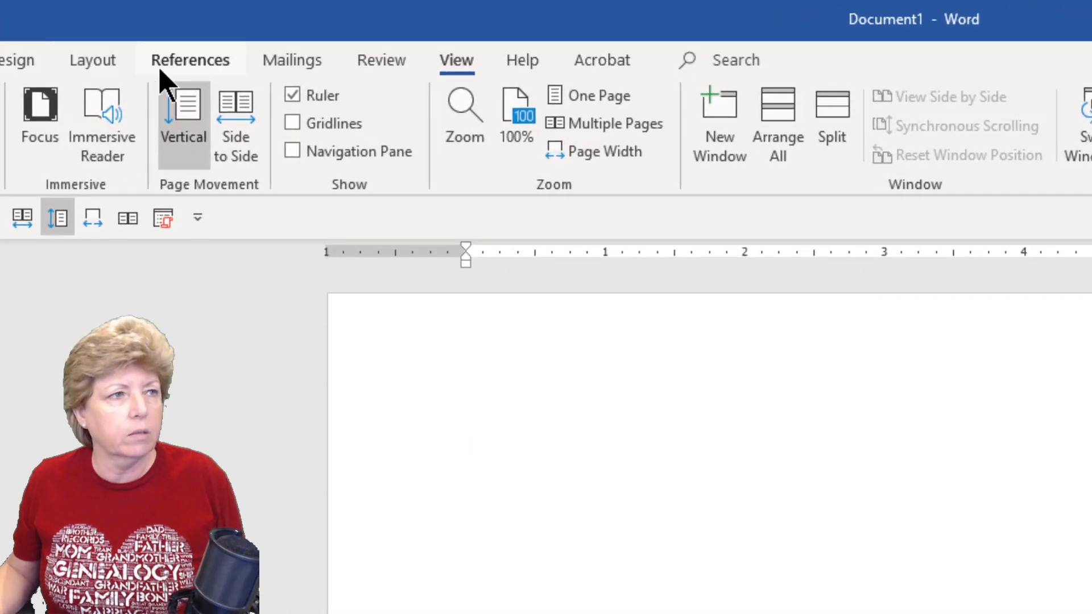
click(203, 57)
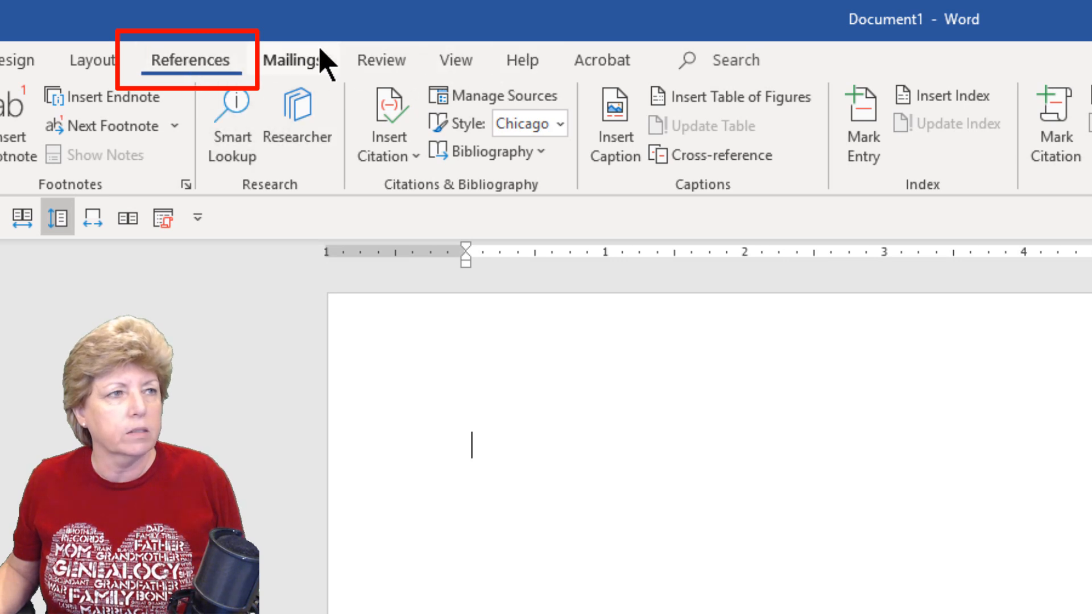
click(449, 61)
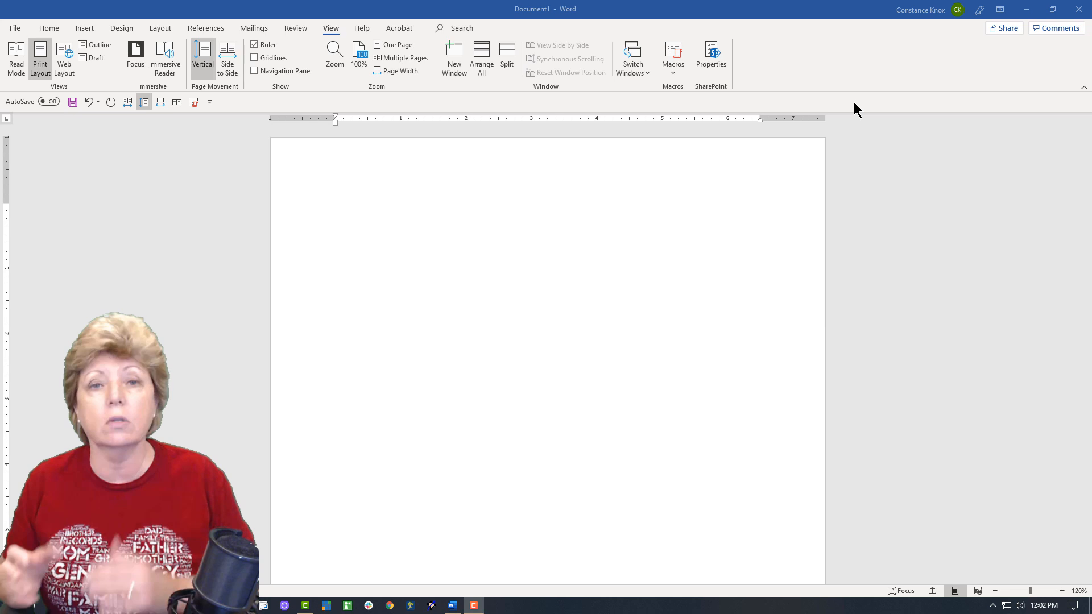
Collapse the ribbon, reopen its View commands and pin it in place again
click(1084, 88)
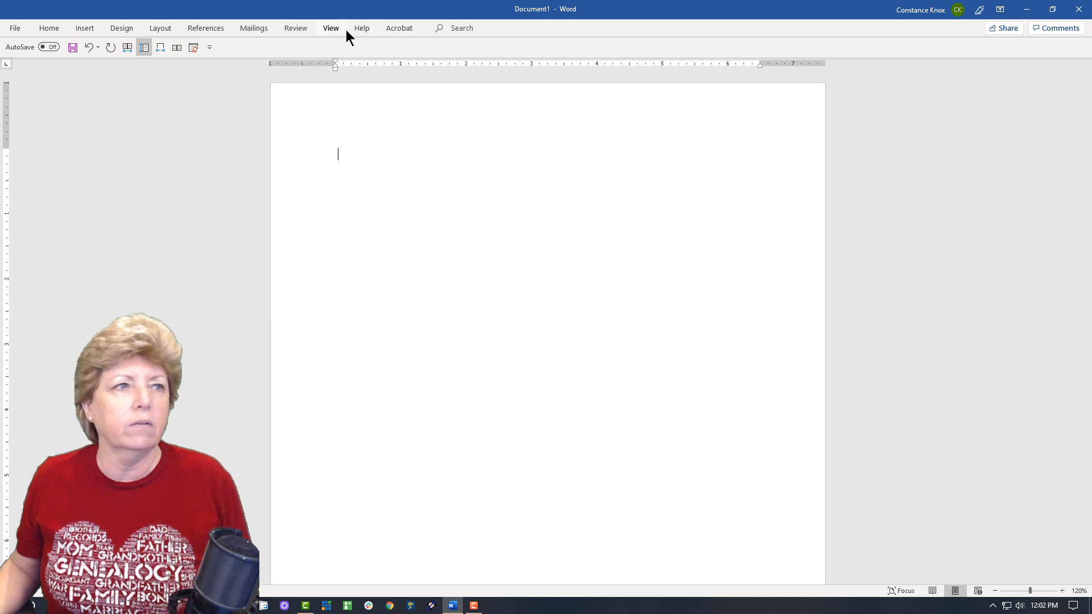
click(330, 29)
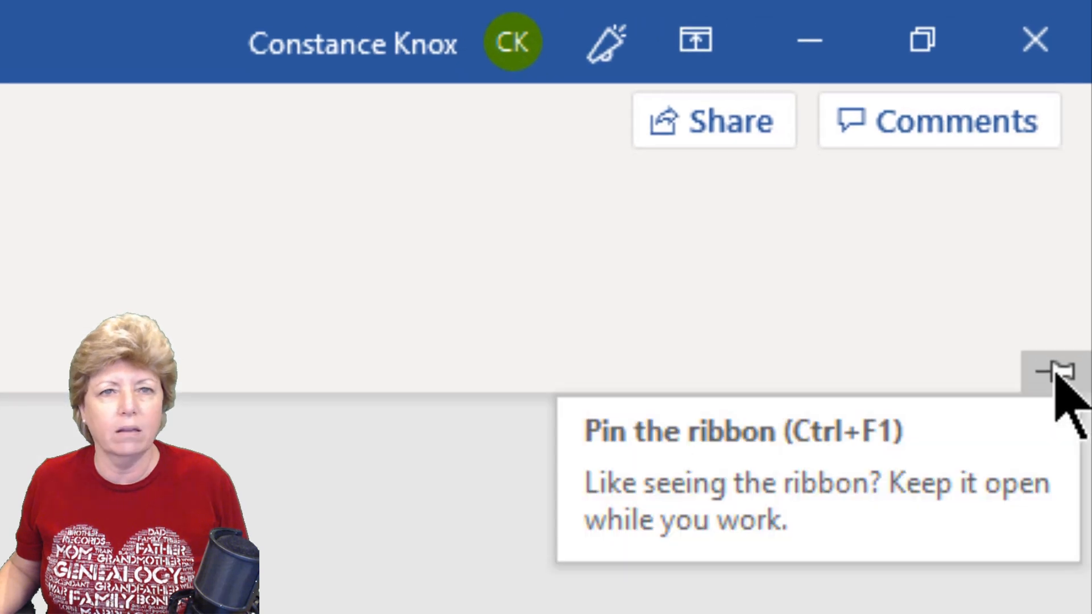
click(1056, 376)
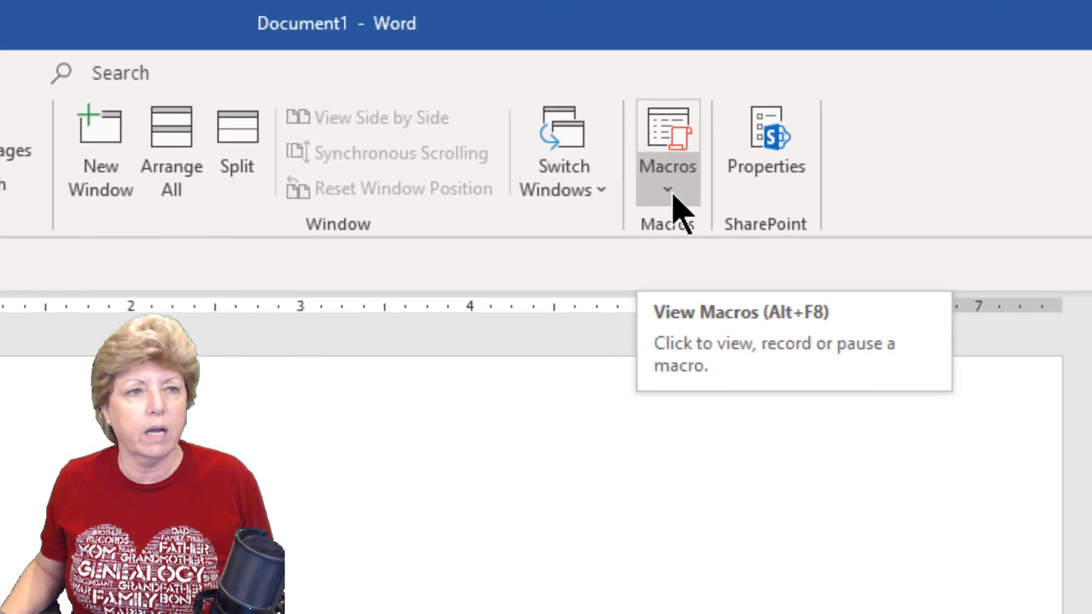
Run the existing Census1910 macro from the macros in all active templates and documents
click(676, 199)
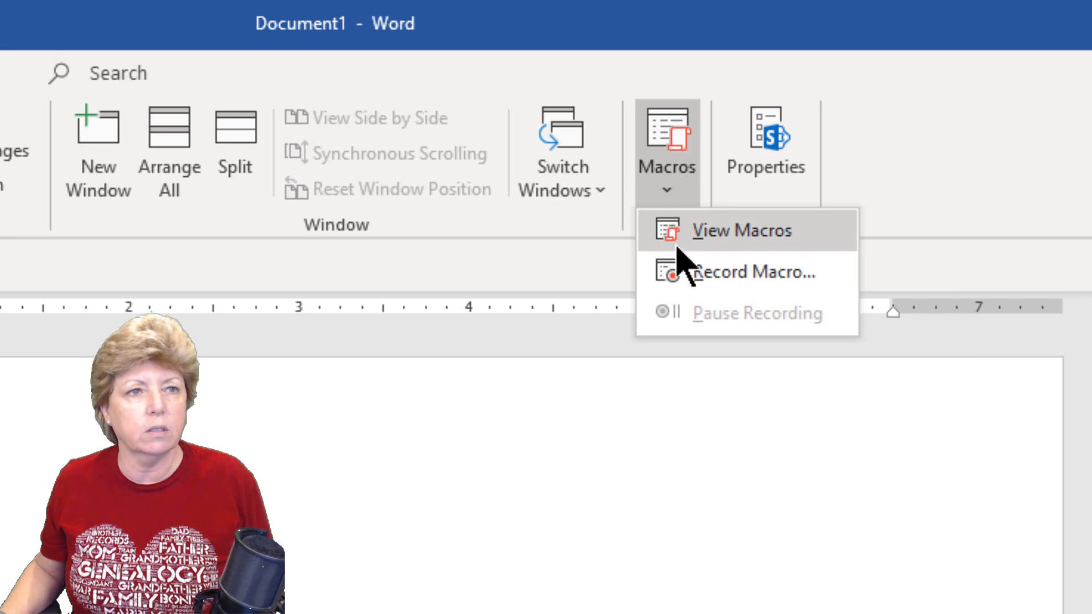
click(675, 229)
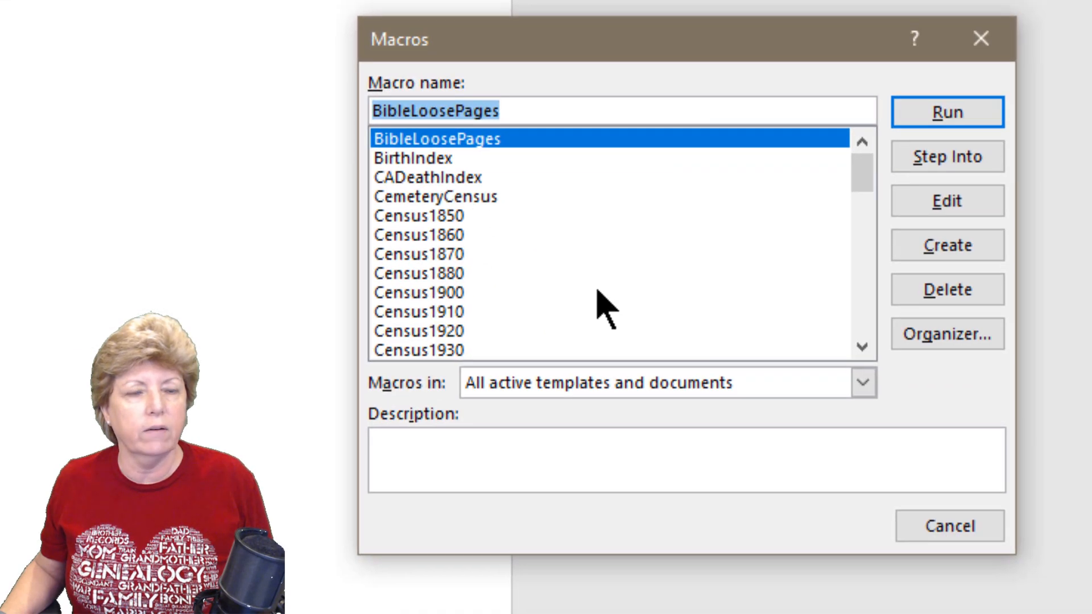
mouse_move(866, 165)
mouse_down()
mouse_move(915, 289)
mouse_move(869, 158)
mouse_up()
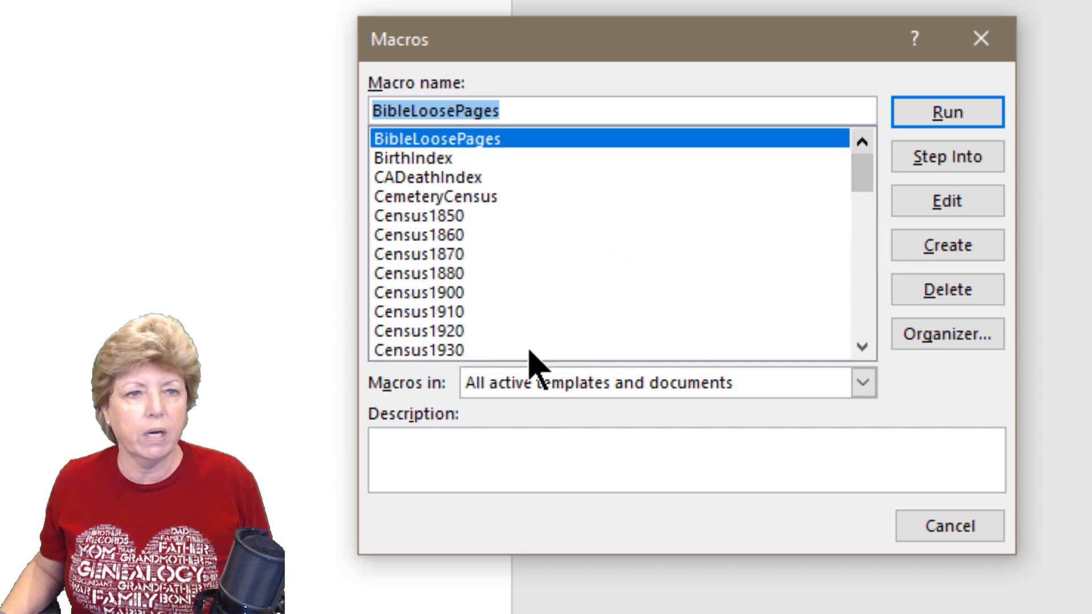
click(443, 314)
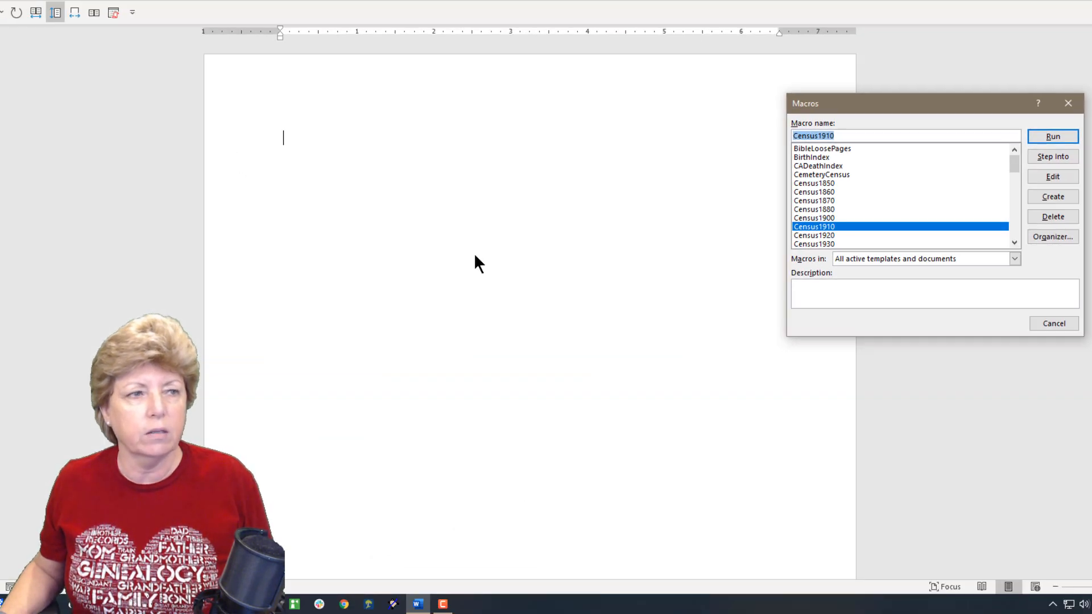
click(1057, 136)
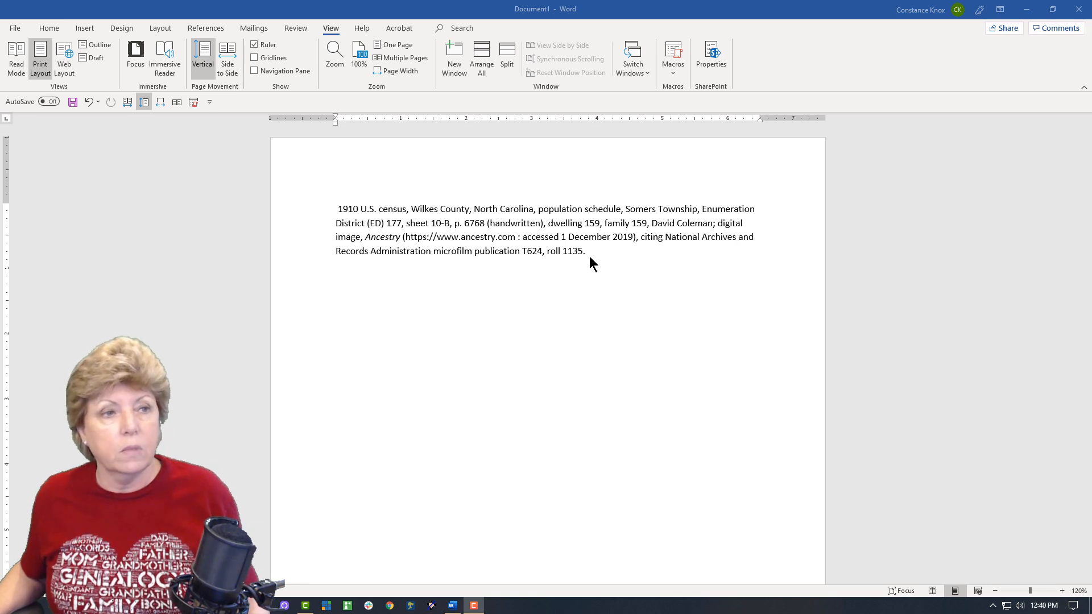
drag(587, 252, 328, 208)
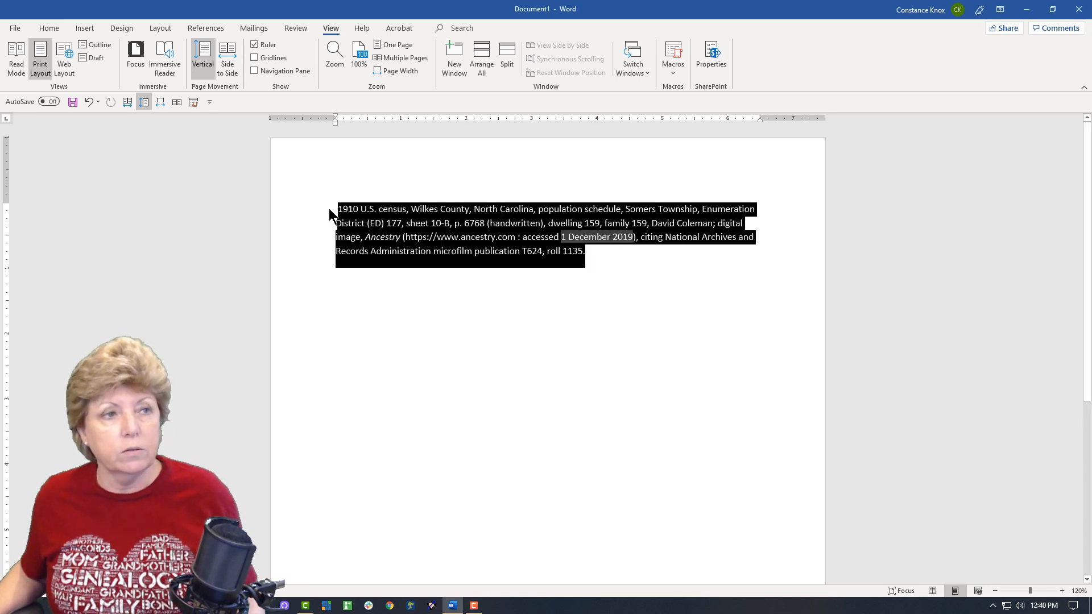
click(532, 346)
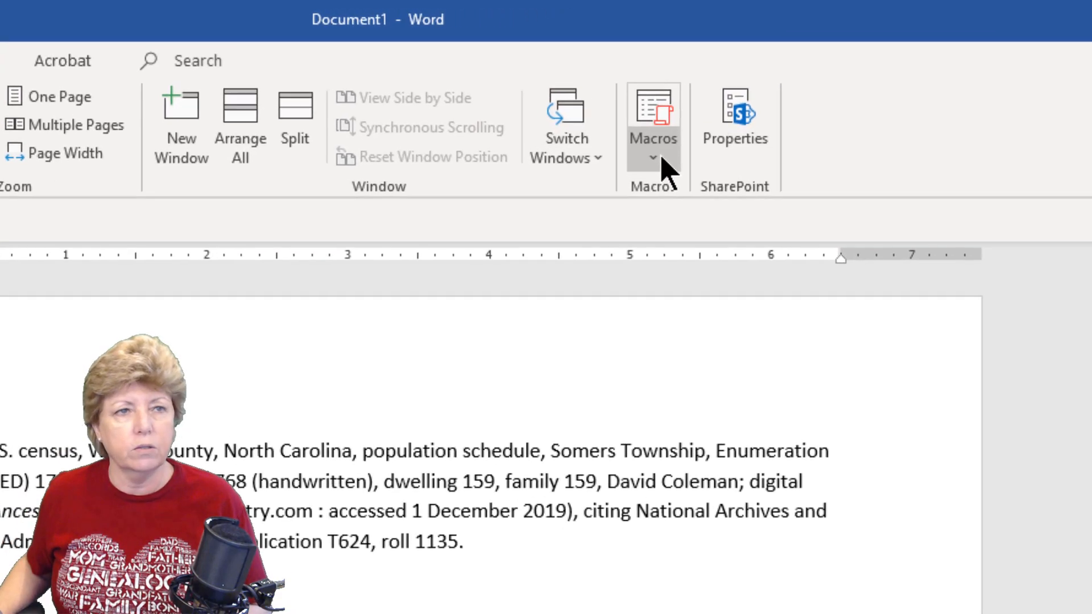
Begin setting up a new recorded macro and name it "US Census 1910"
click(661, 158)
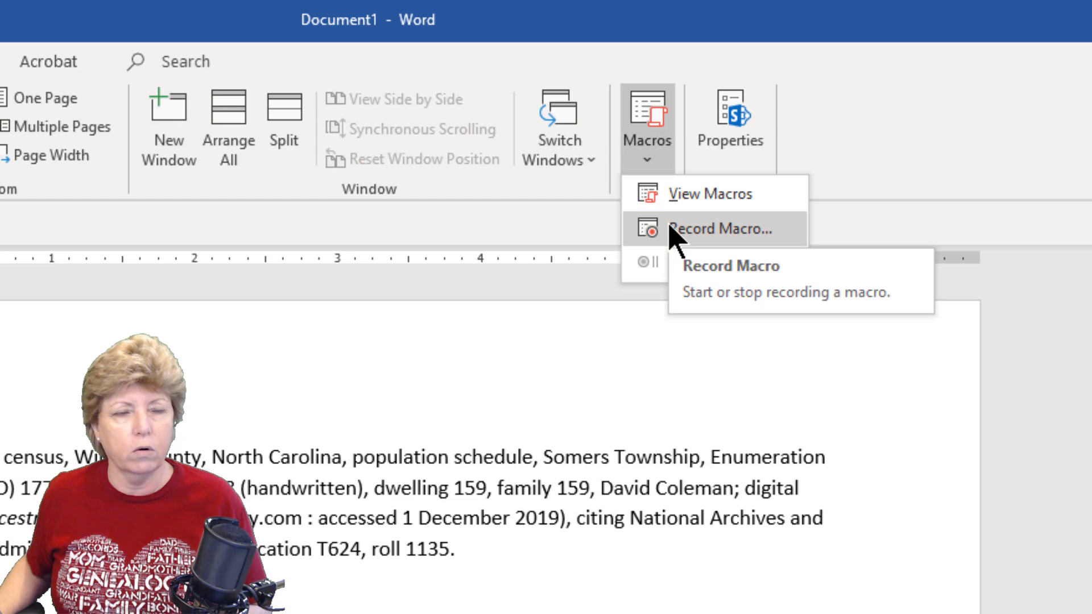
click(674, 233)
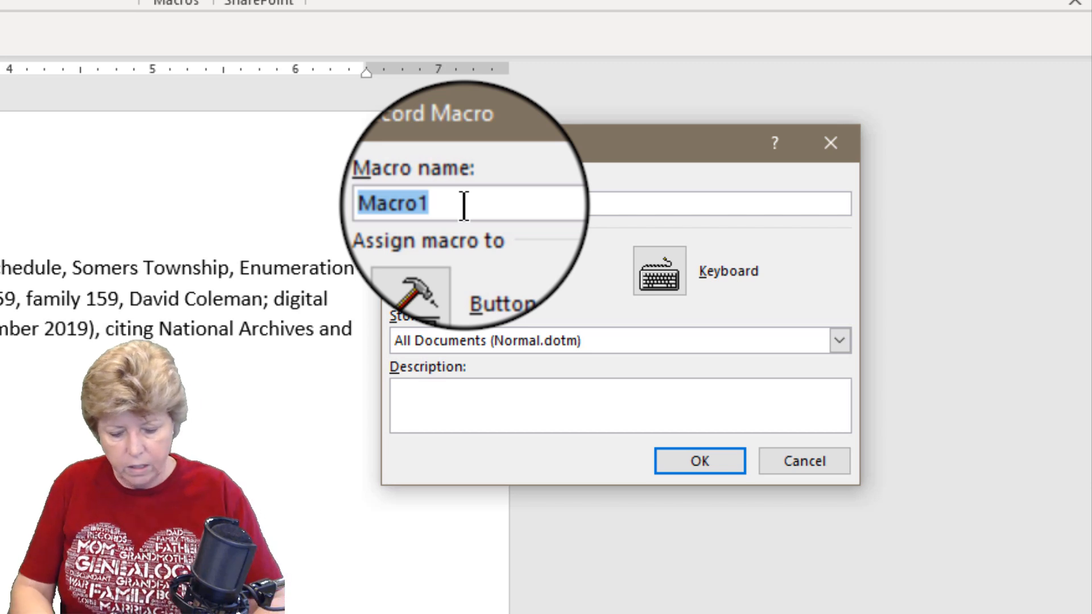
text(US Cen)
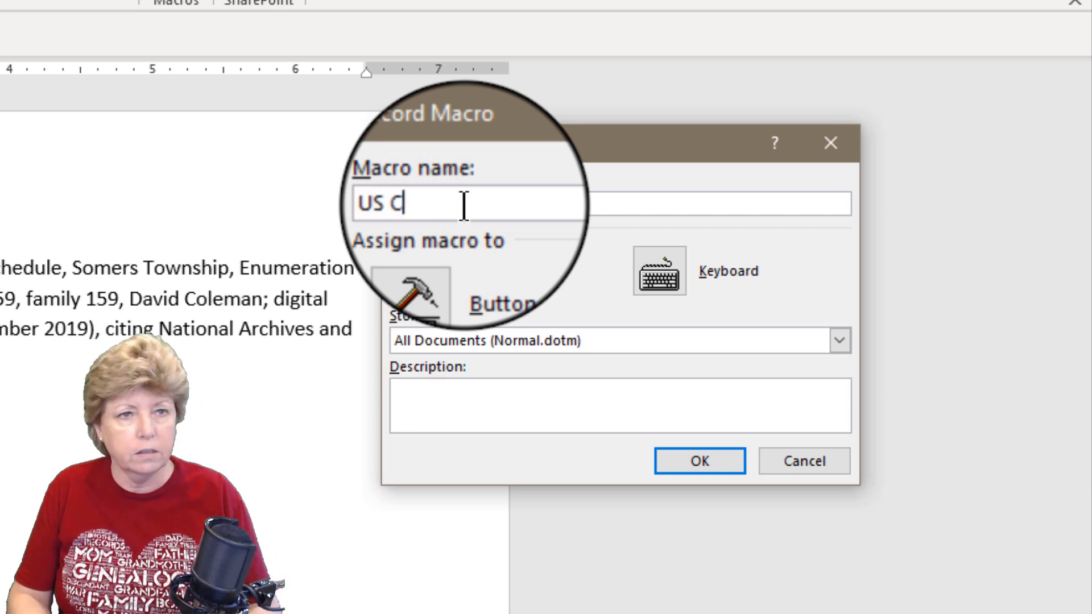
text(sus)
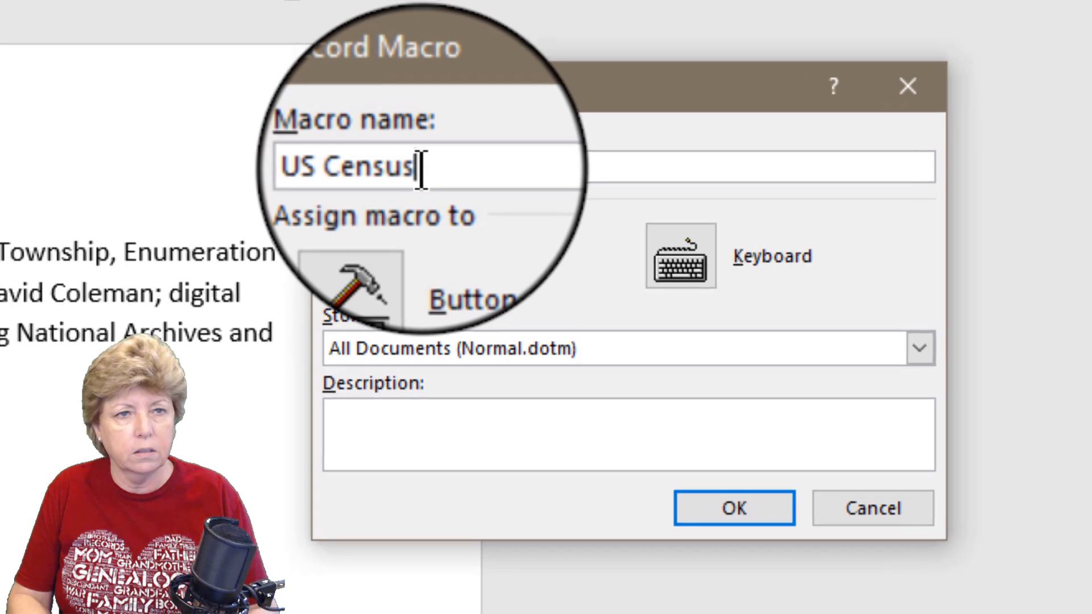
text( 1910)
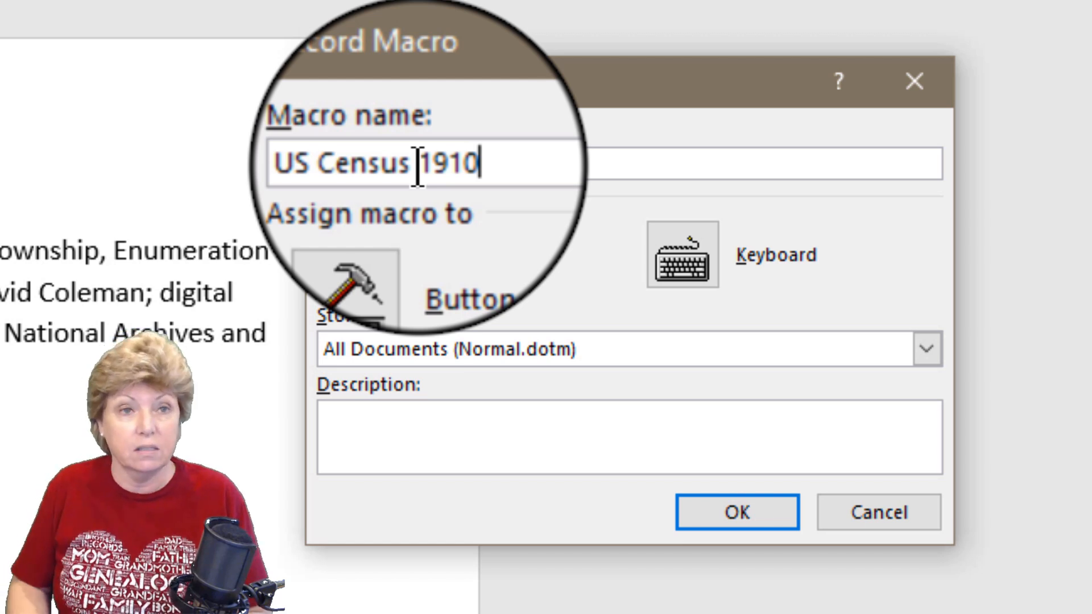
Remove both spaces from the macro name so it reads USCensus1910
key(Left)
key(Left)
key(Left)
key(Left)
key(Left)
key(Left)
key(Left)
key(Left)
key(Left)
key(Left)
key(Left)
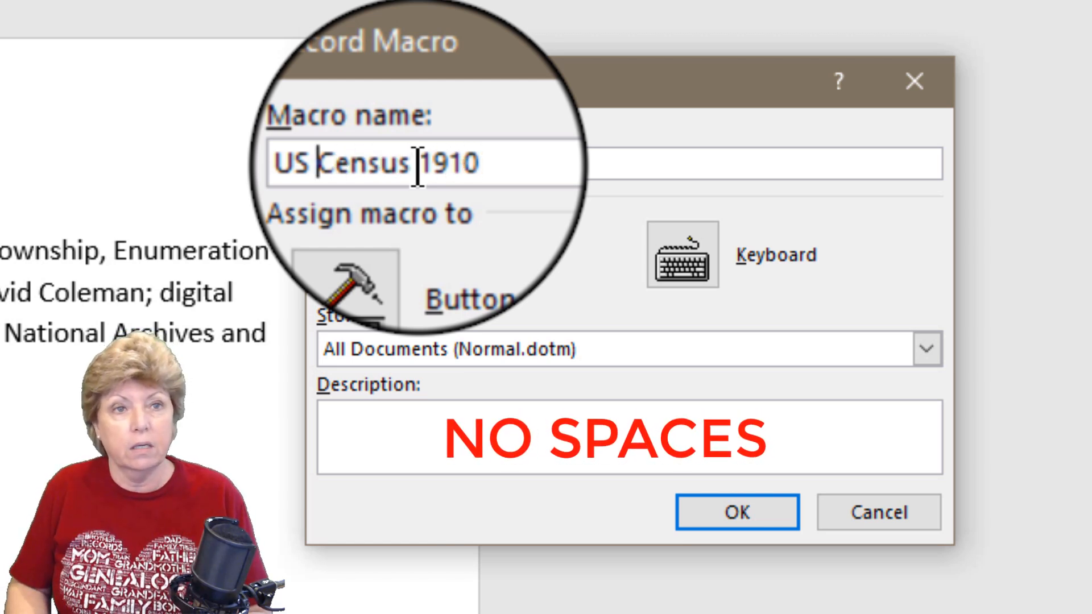
key(BackSpace)
key(Right)
key(Right)
key(Right)
key(Right)
key(Right)
key(Right)
key(Right)
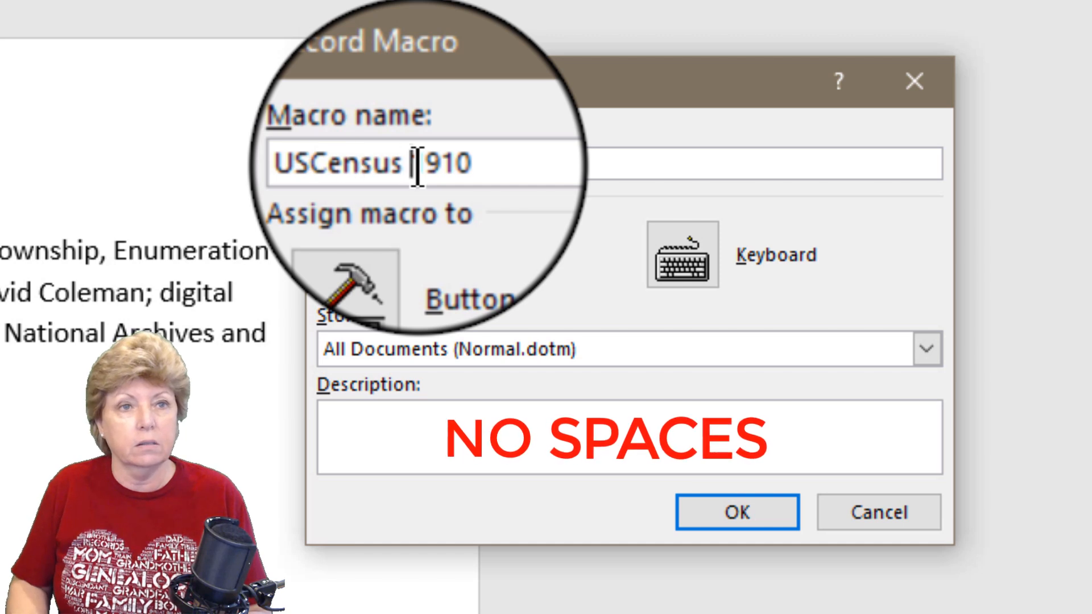
key(BackSpace)
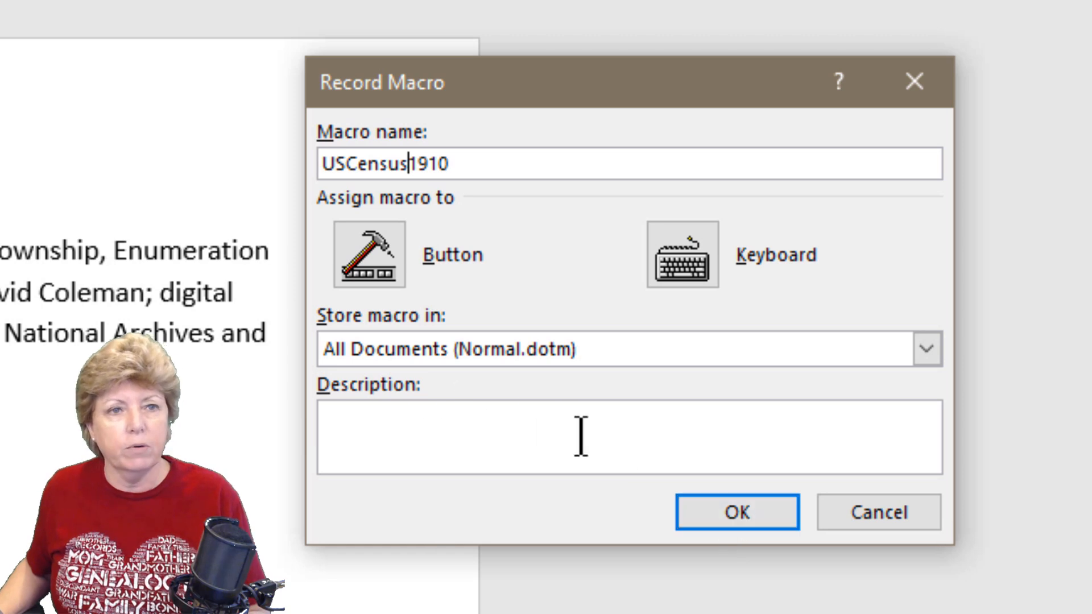
Keep All Documents (Normal.dotm) as the macro's storage location and accept the settings to start recording
click(927, 348)
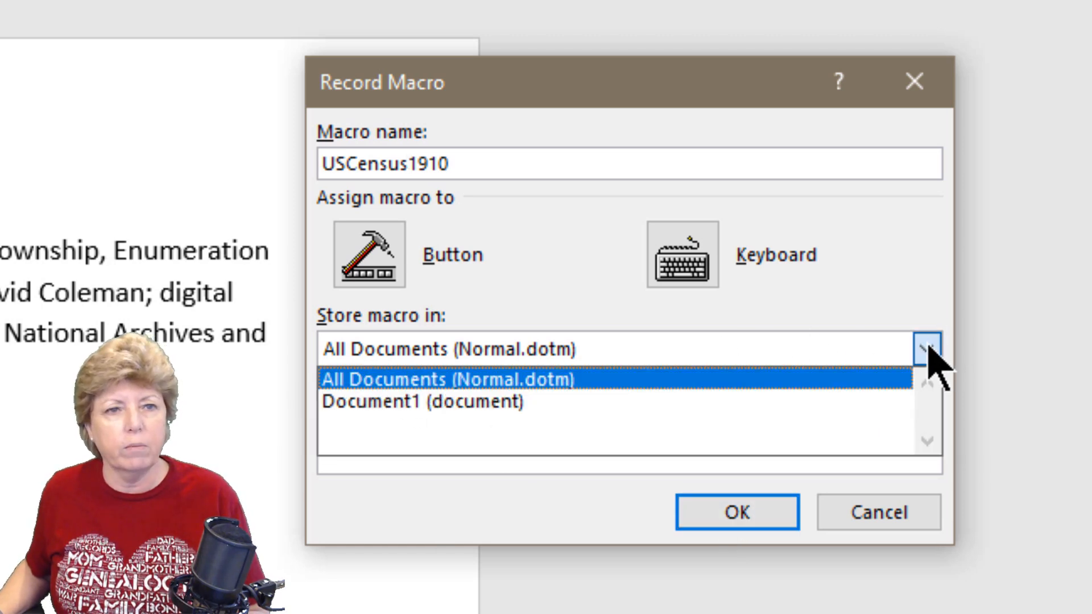
click(928, 348)
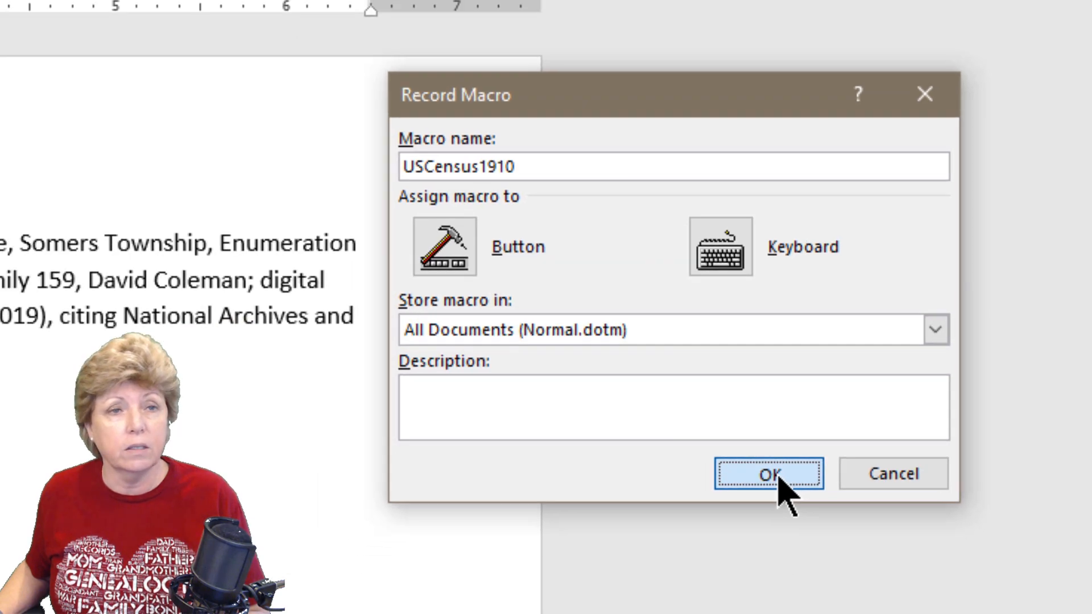
click(739, 513)
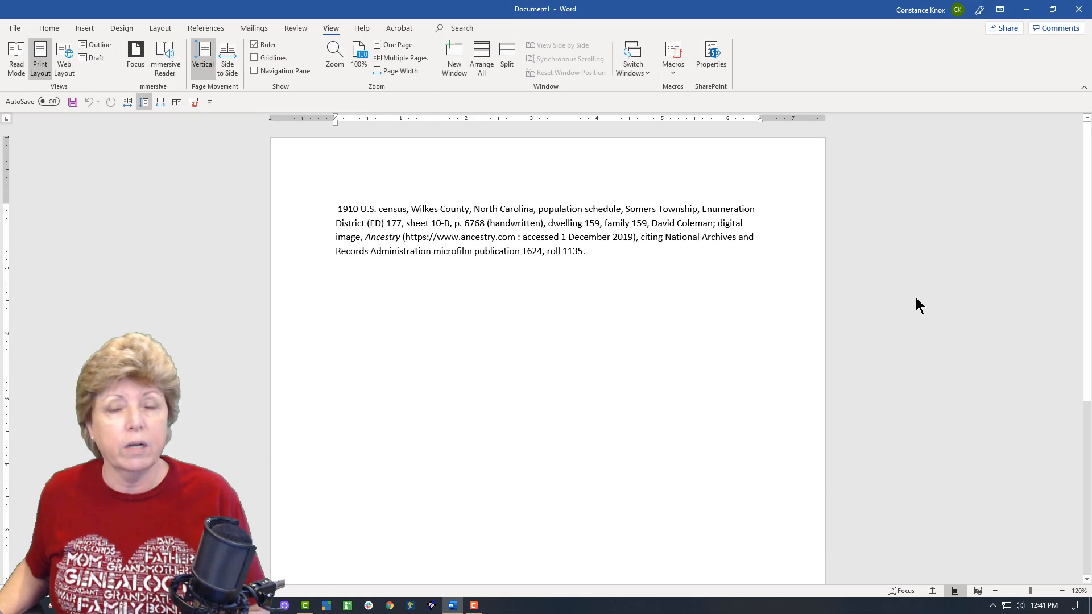